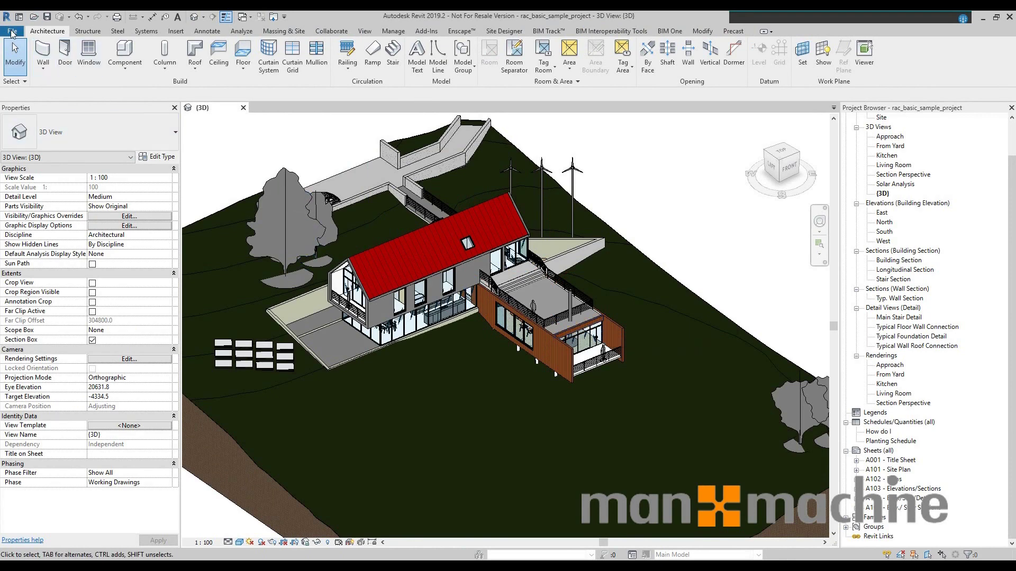
left_click(9, 32)
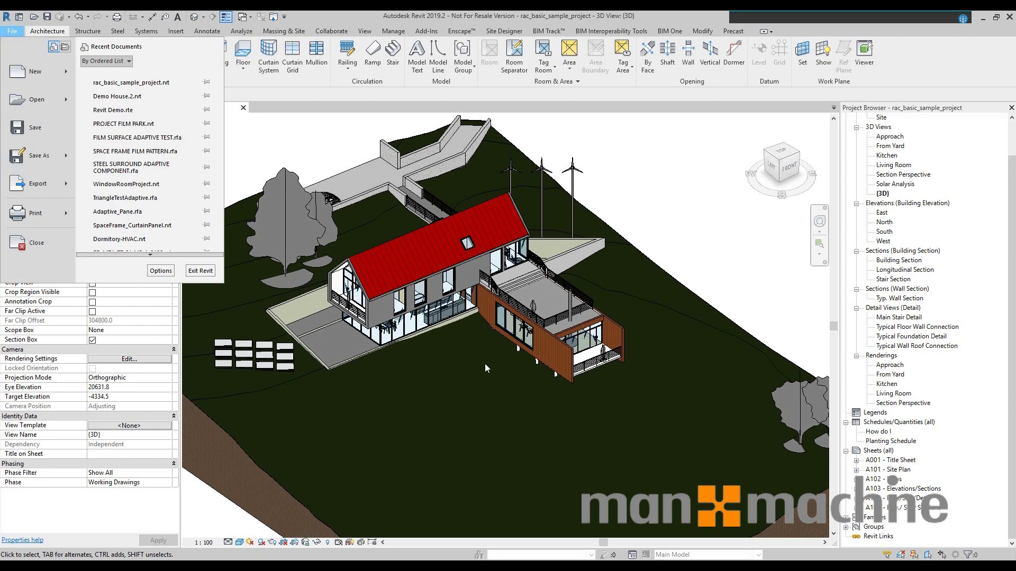
scroll(478, 352, "down", 1)
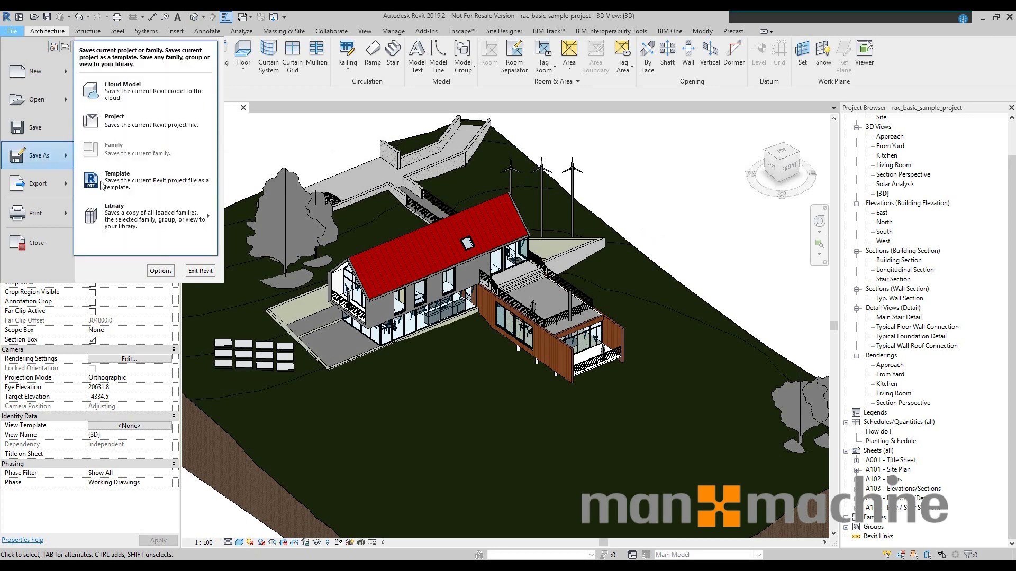
left_click(659, 241)
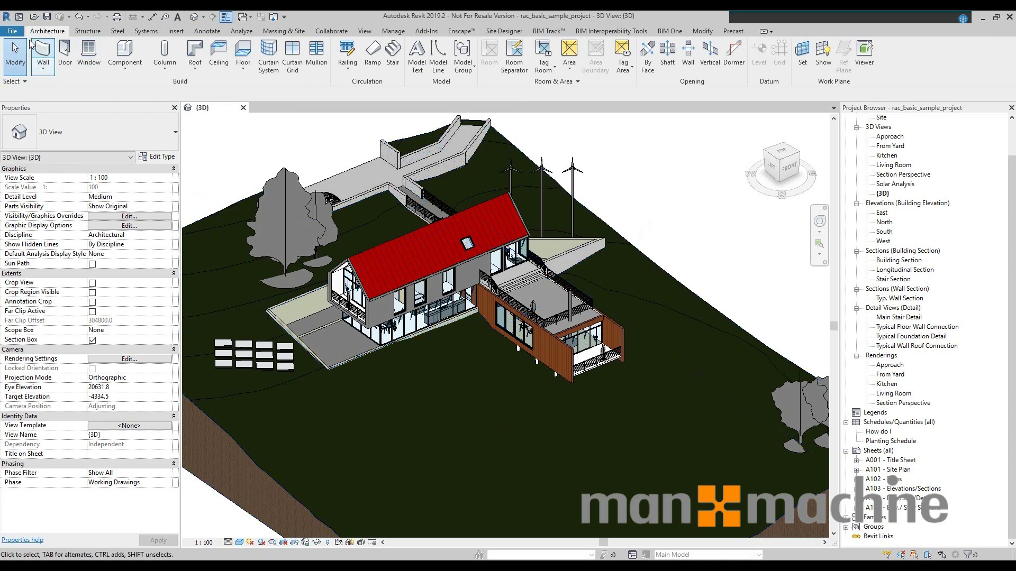
Start saving the project as a cloud model and choose the Man and Machine Ltd account as its destination
left_click(12, 31)
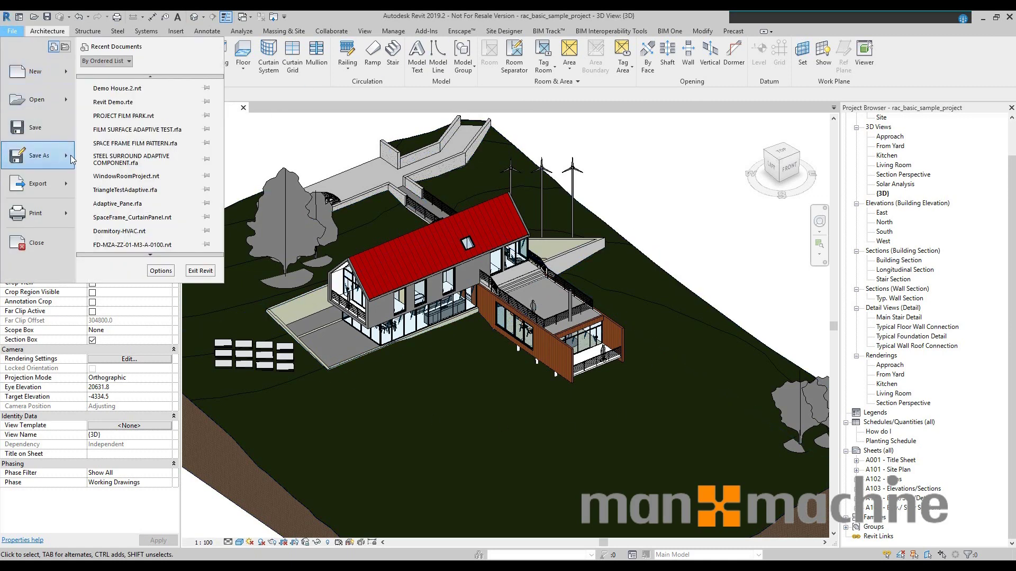
mouse_move(62, 157)
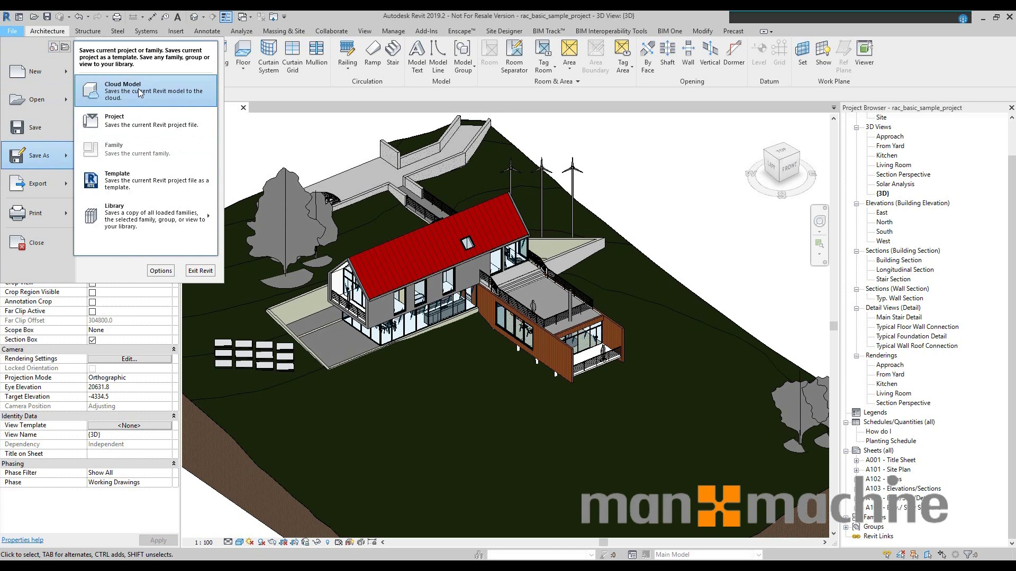
key("Escape")
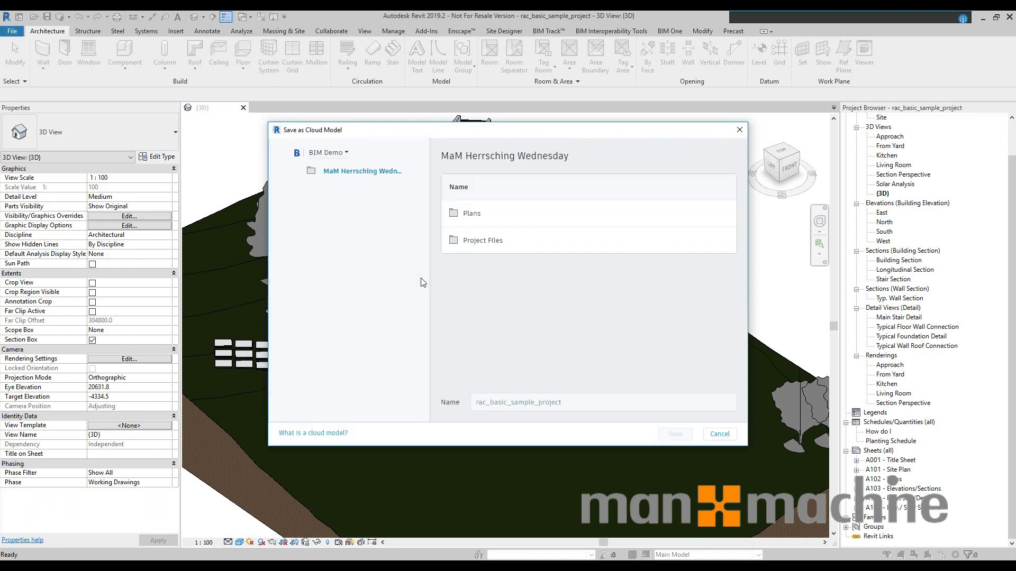
left_click(369, 172)
left_click(343, 153)
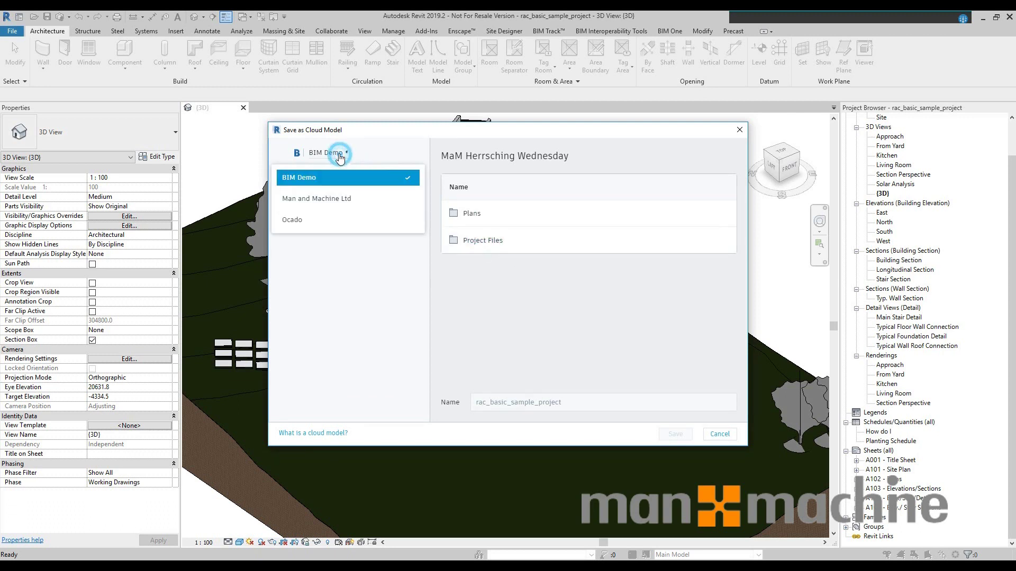
left_click(323, 200)
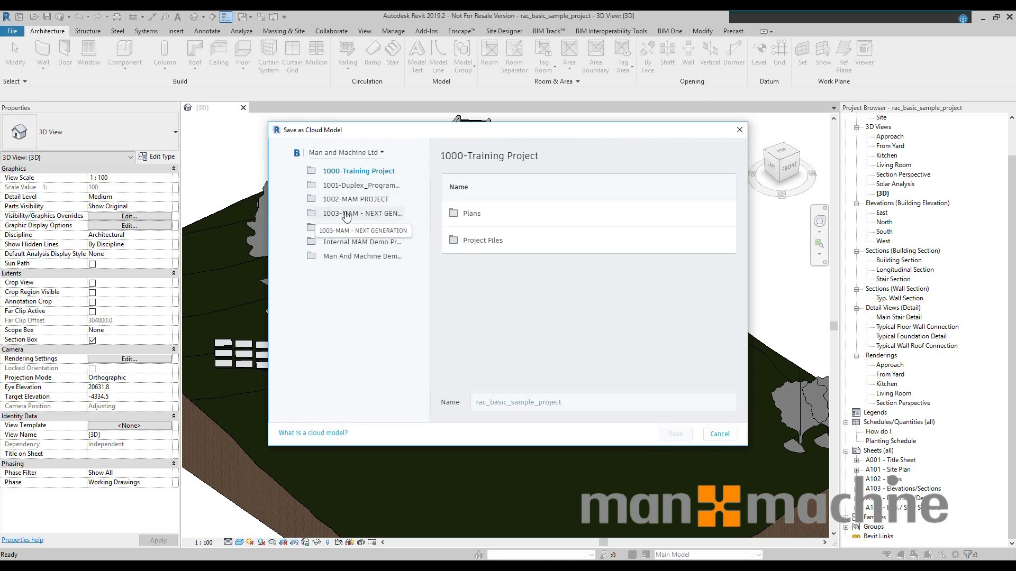
Save rac_basic_sample_project to the 1.WIP ARCH folder, inside Project Files and 2.WIP of 1000-Training Project, and dismiss the confirmation
left_click(476, 242)
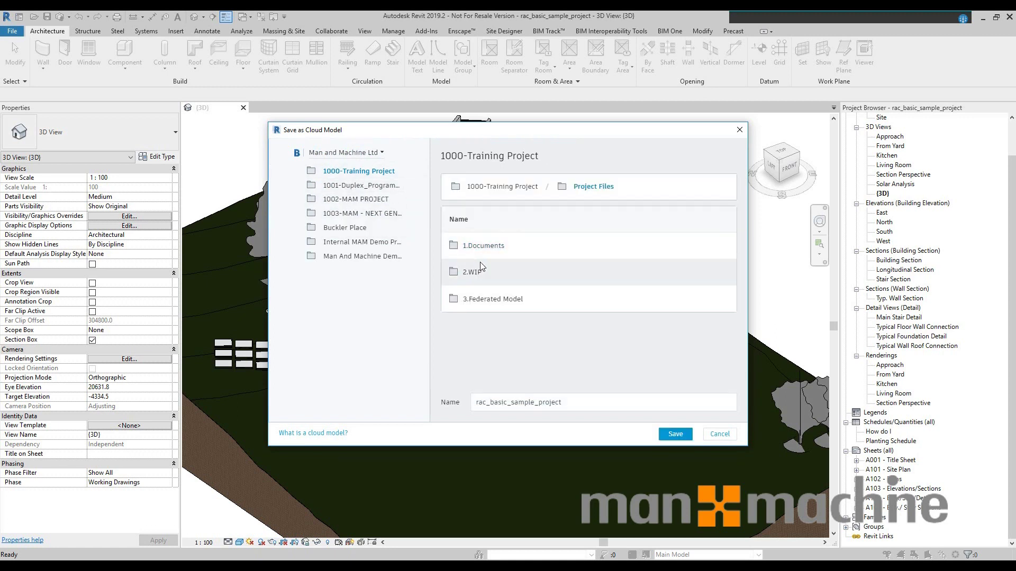
left_click(472, 272)
left_click(486, 246)
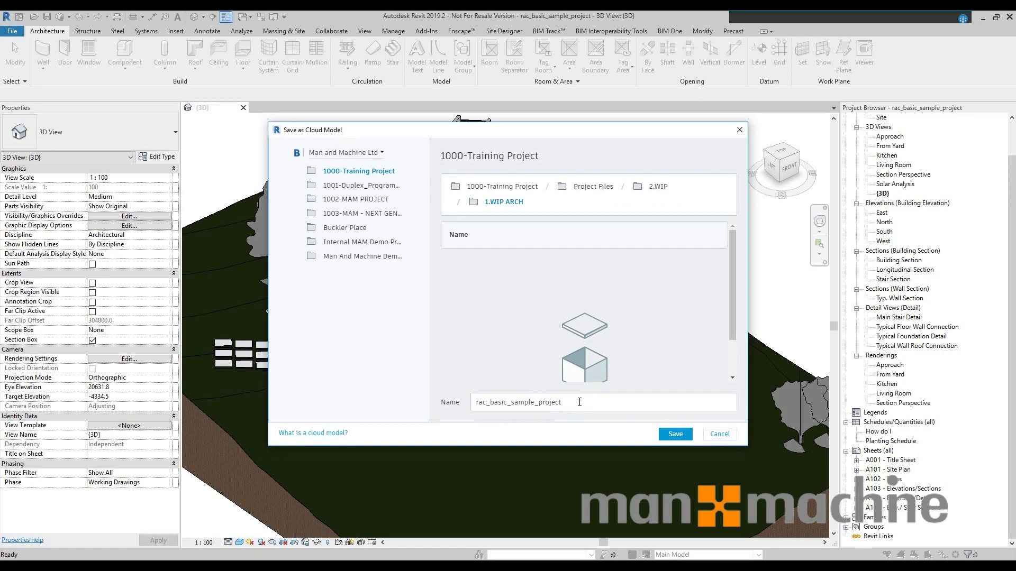
left_click(674, 435)
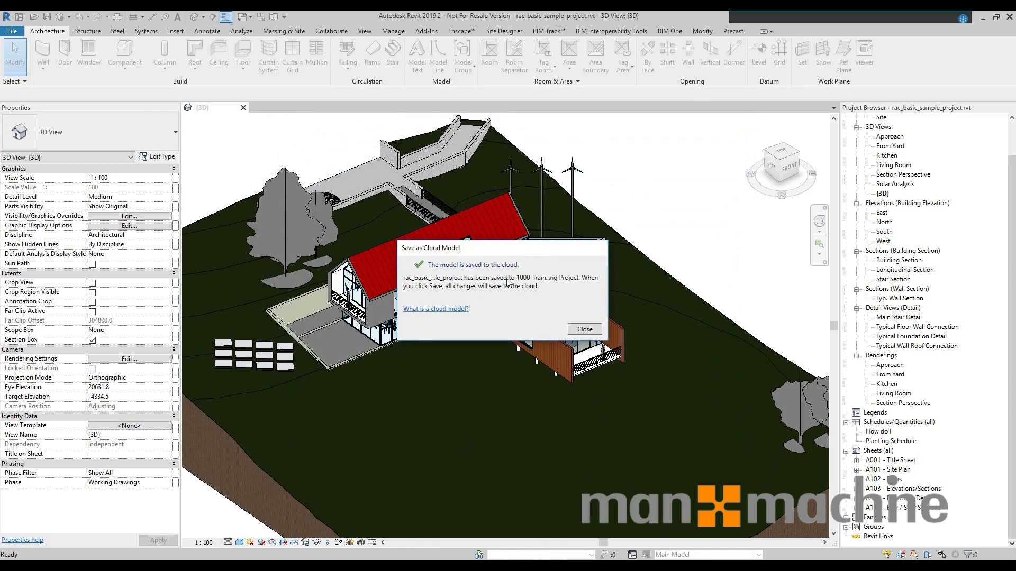
left_click(584, 330)
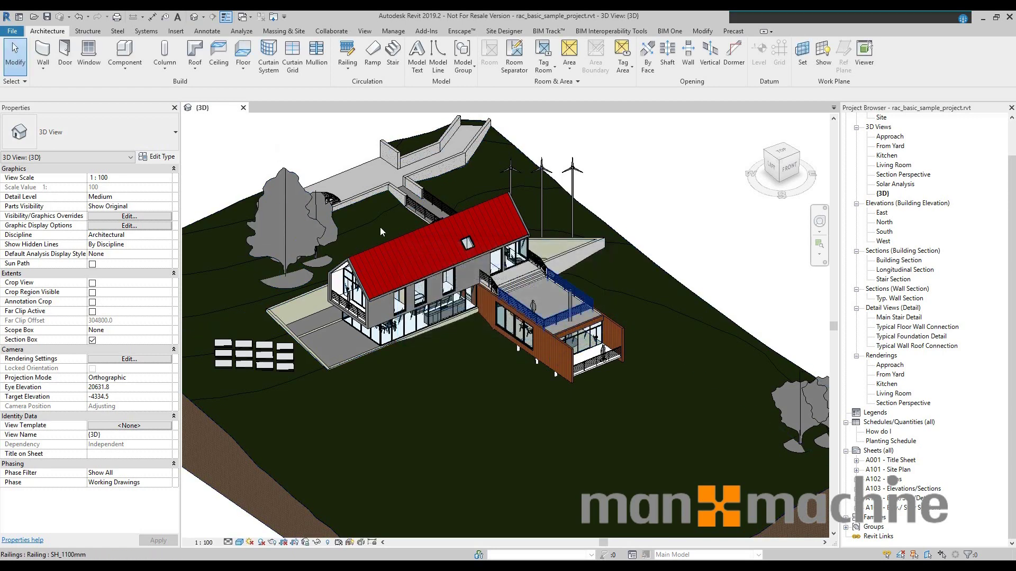
Close the project and reopen the rac_basic_sample_project cloud model from the 1.WIP ARCH folder, under 2.WIP in 1000-Training Project
left_click(244, 107)
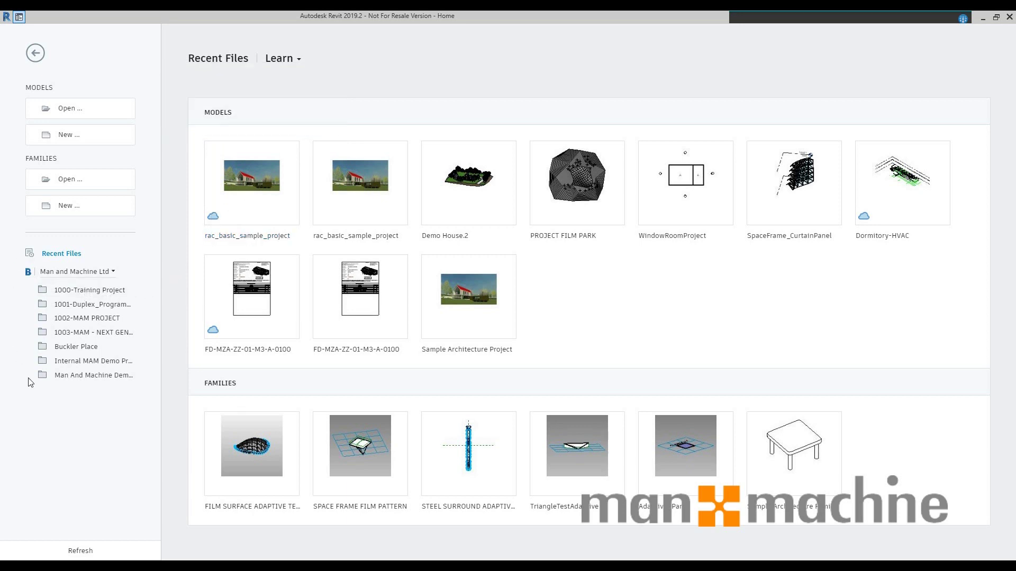
left_click(97, 295)
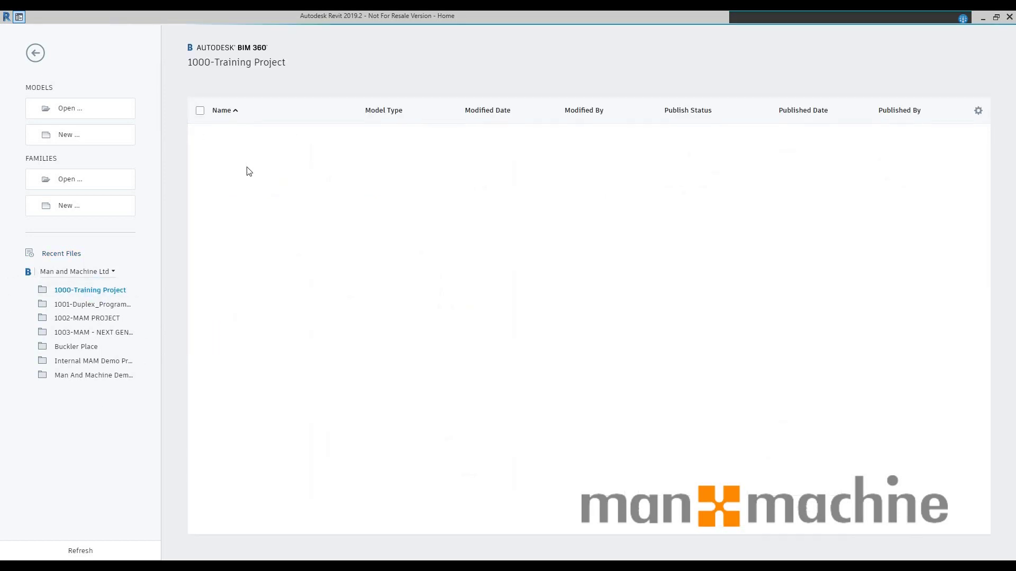
left_click(251, 164)
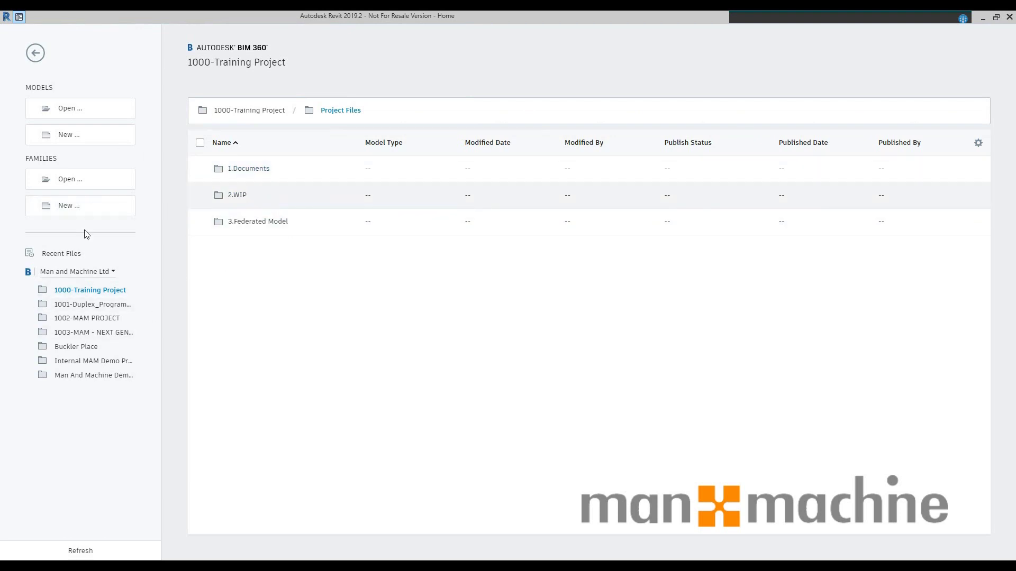
left_click(236, 196)
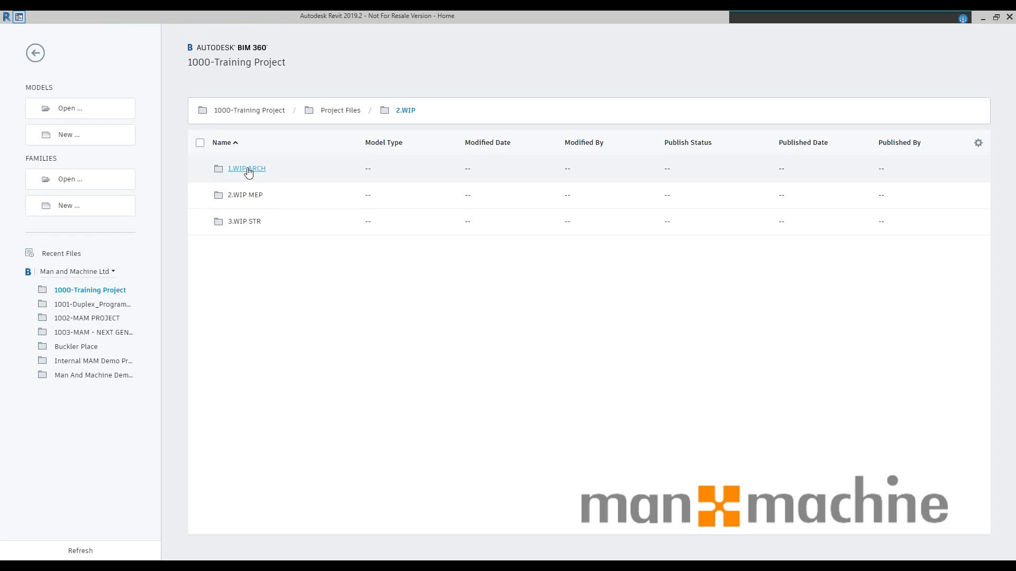
left_click(247, 170)
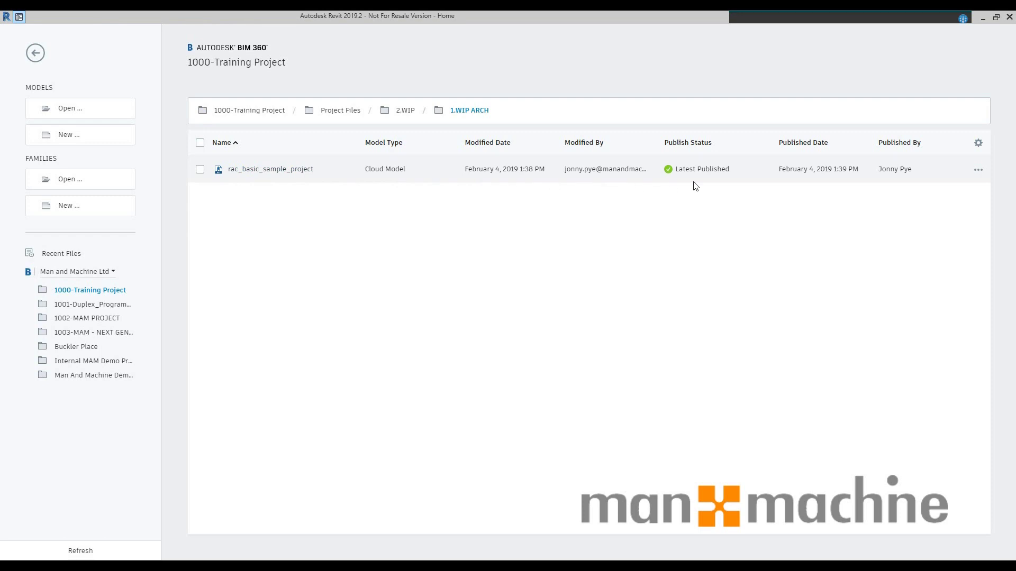
left_click(262, 170)
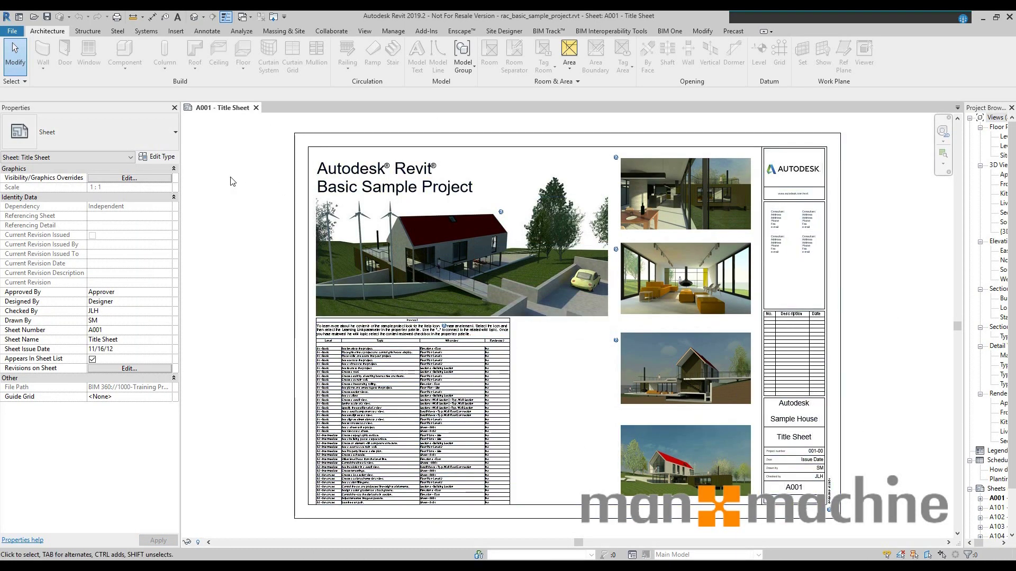
View the projects available for managing cloud models, and close the Manage Cloud Models window
left_click(323, 33)
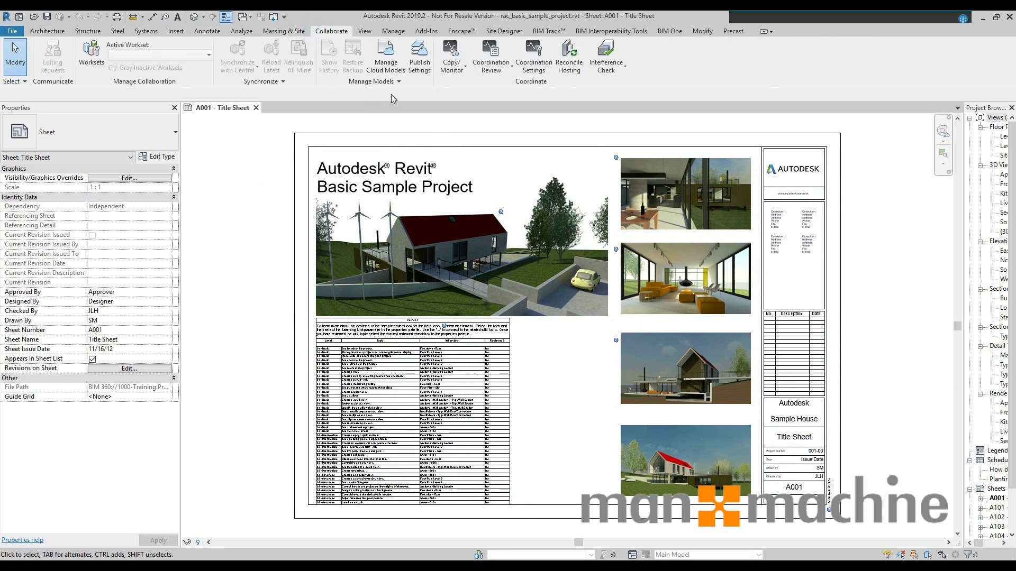
left_click(390, 66)
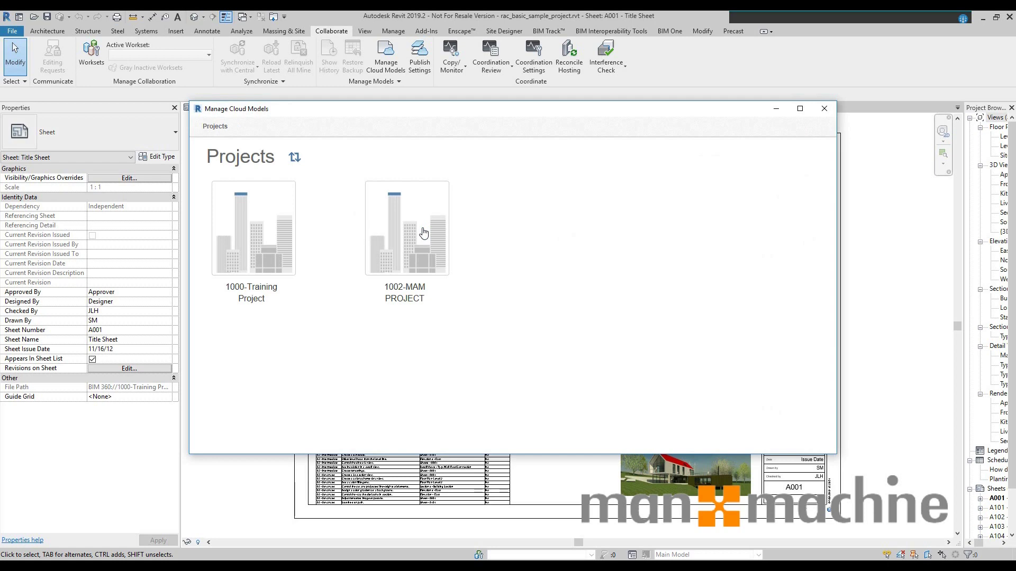
left_click(824, 109)
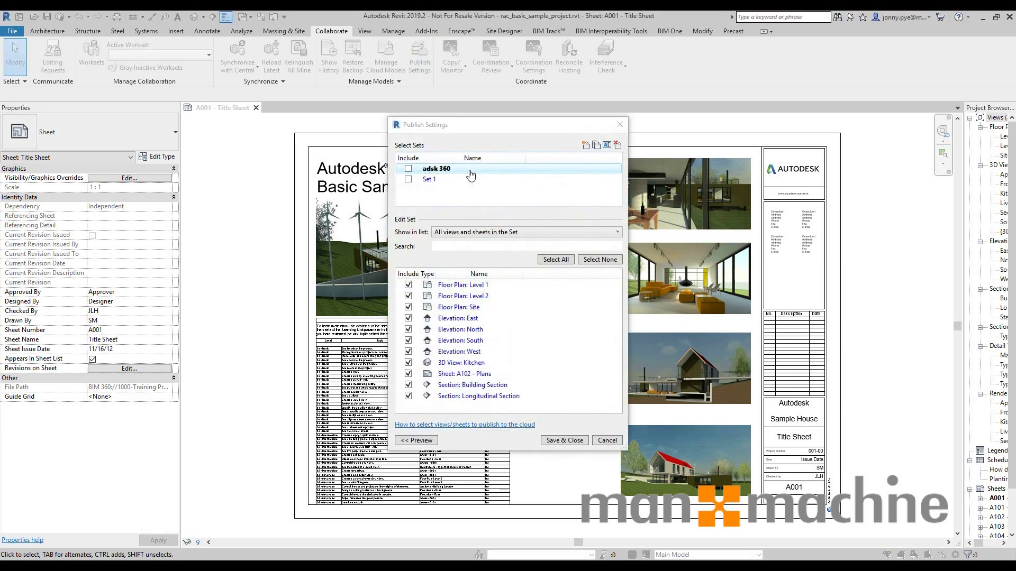
Toggle the inclusion of floor plans Level 1, Level 2 and Site and elevations East and North in the adsk 360 publish set
left_click(408, 285)
left_click(408, 296)
left_click(408, 306)
left_click(408, 318)
left_click(408, 329)
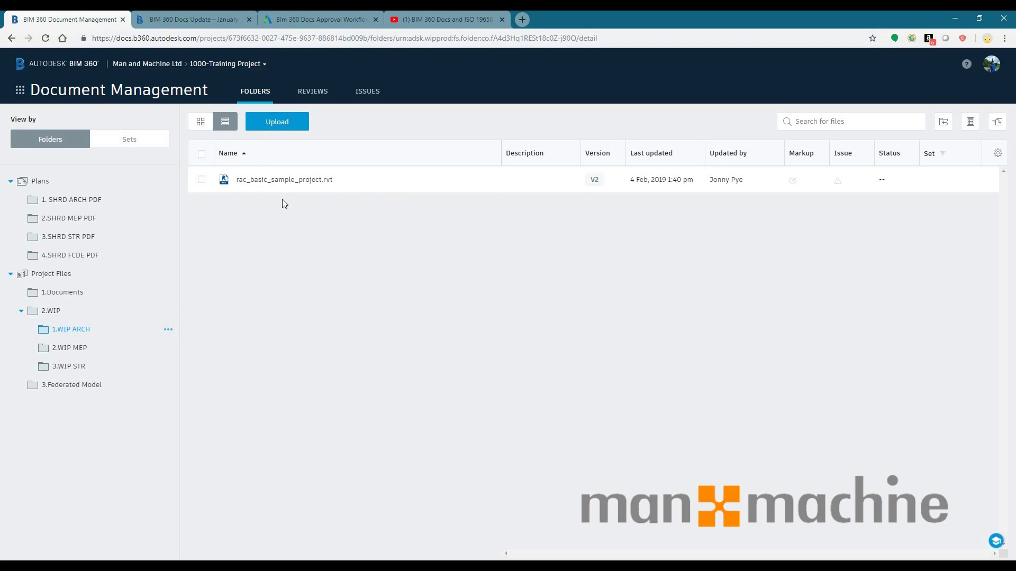
Switch to BIM 360 Document Management, open rac_basic_sample_project.rvt from 1.WIP ARCH and inspect the building in the 3D viewer
left_click(287, 180)
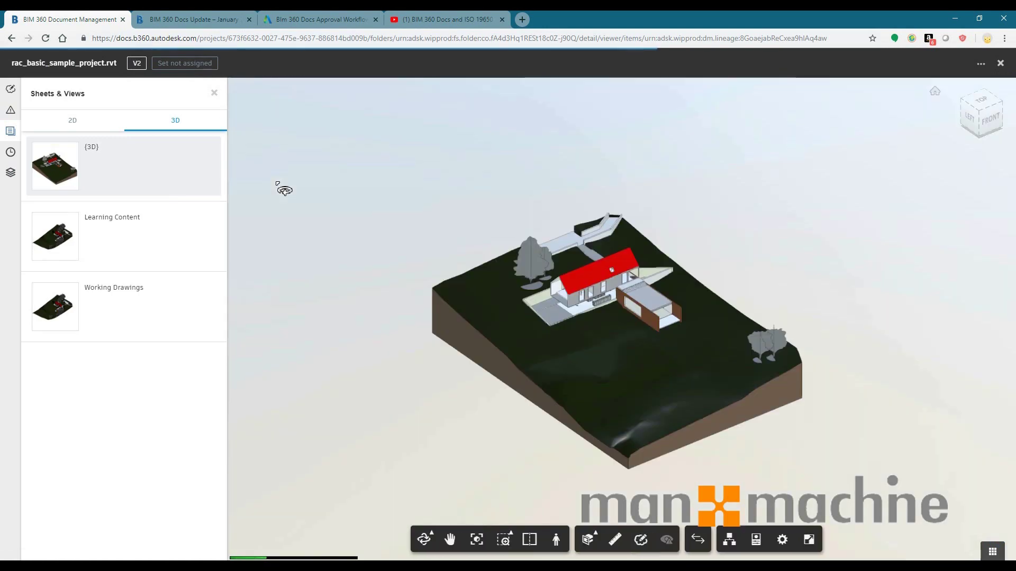
left_click_drag(648, 275, 324, 358)
scroll(646, 305, "up", 3)
scroll(513, 277, "up", 3)
scroll(281, 138, "down", 1)
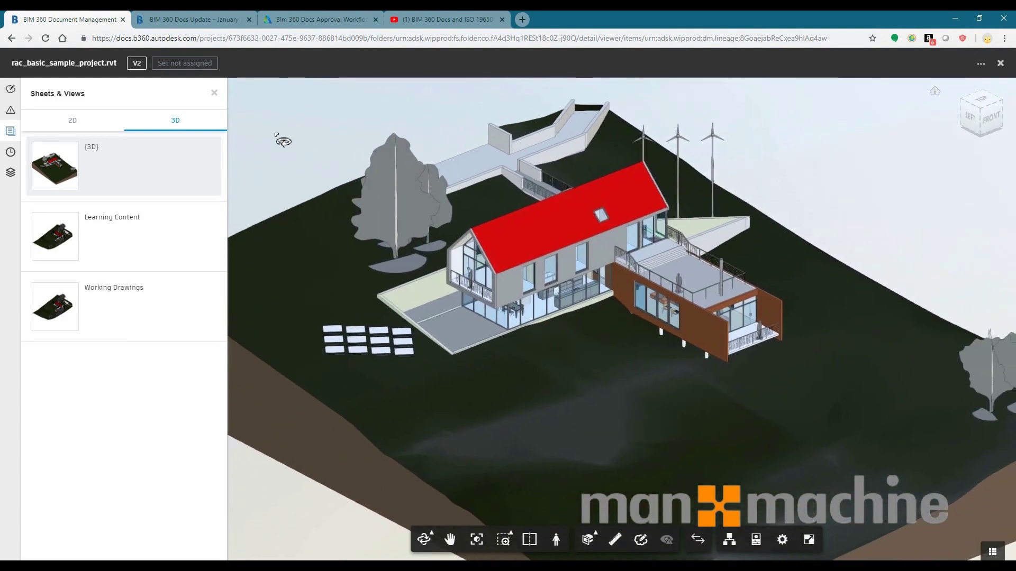
Check the published model's 2D and 3D sheets and views, and close the viewer
double_click(67, 122)
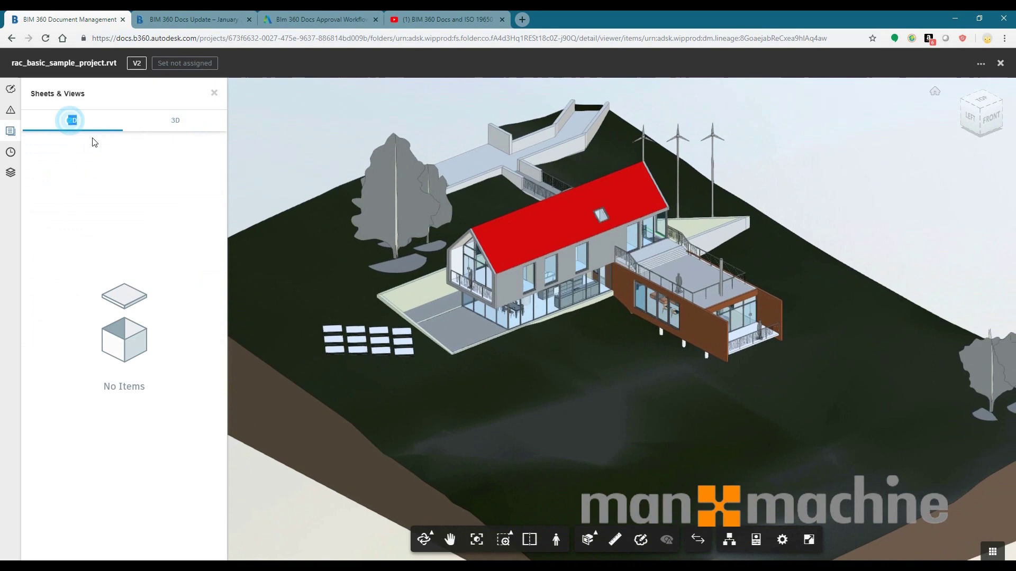
left_click(164, 119)
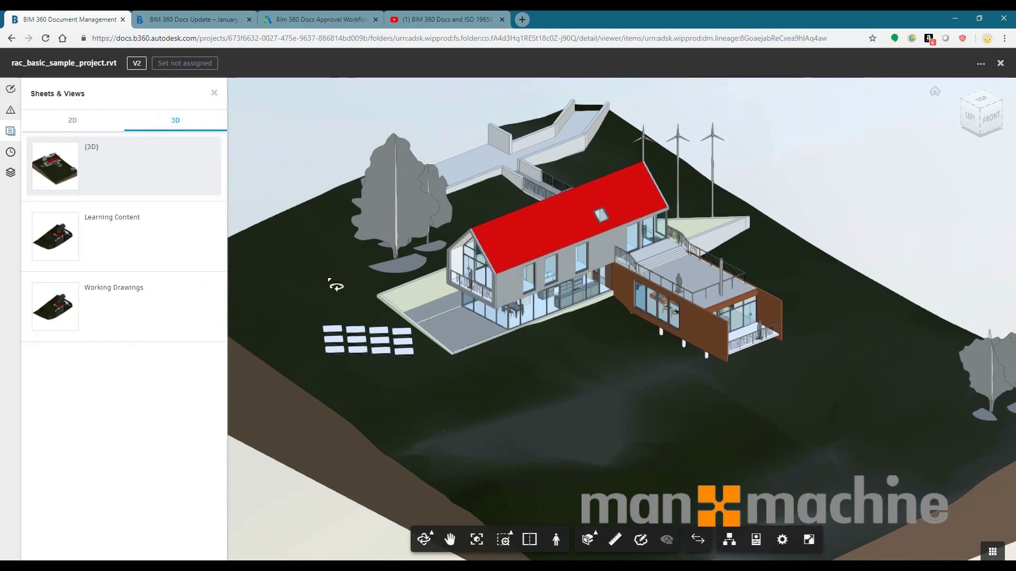
left_click_drag(356, 285, 731, 252)
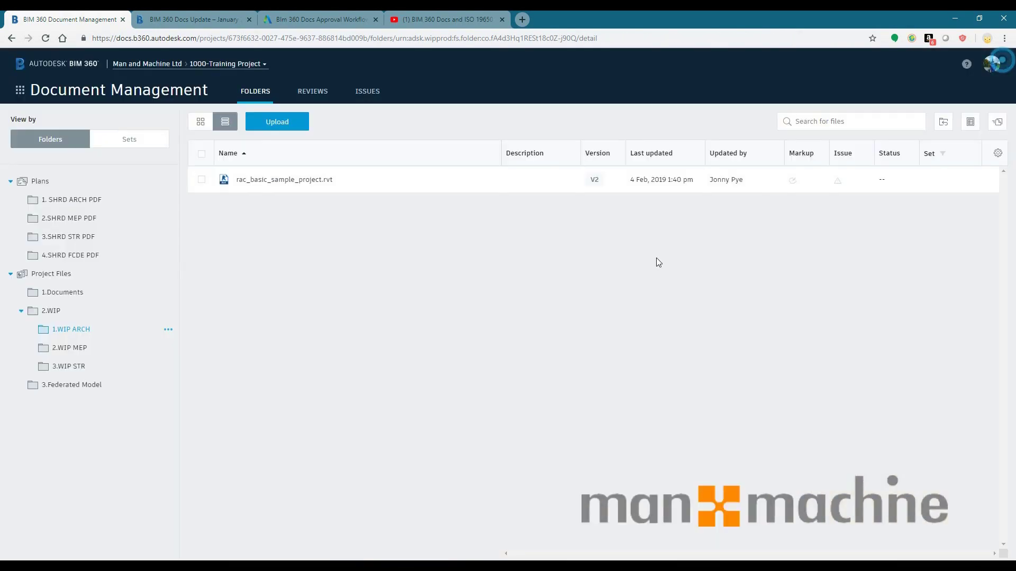
left_click(1001, 63)
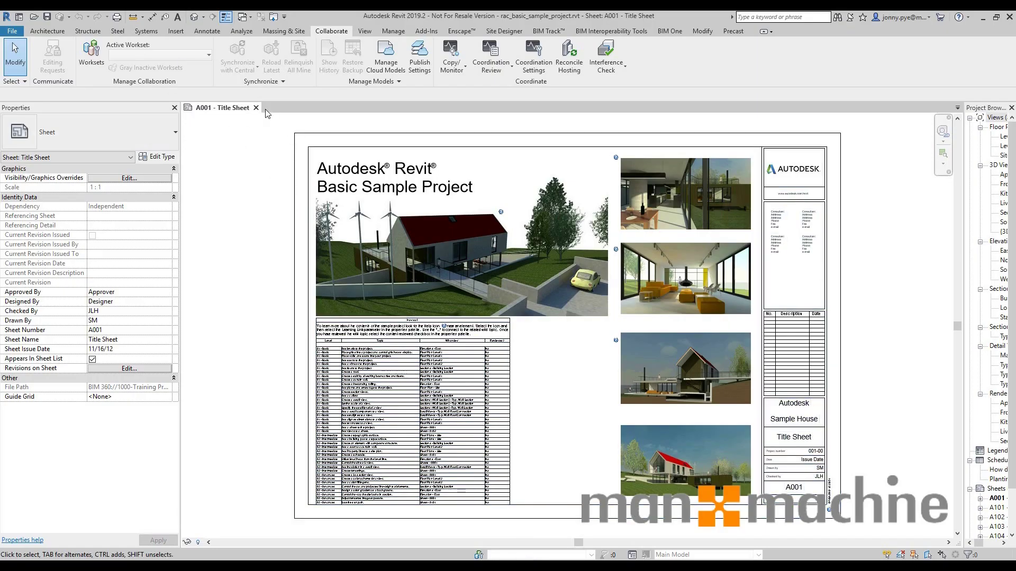
Switch back to Revit and close the project's A001 - Title Sheet view
left_click(256, 107)
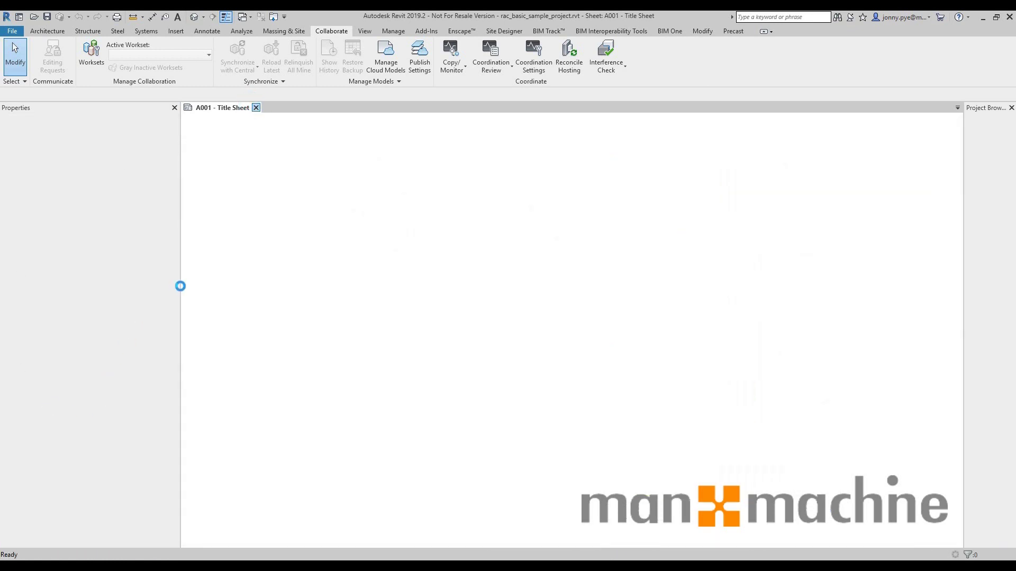